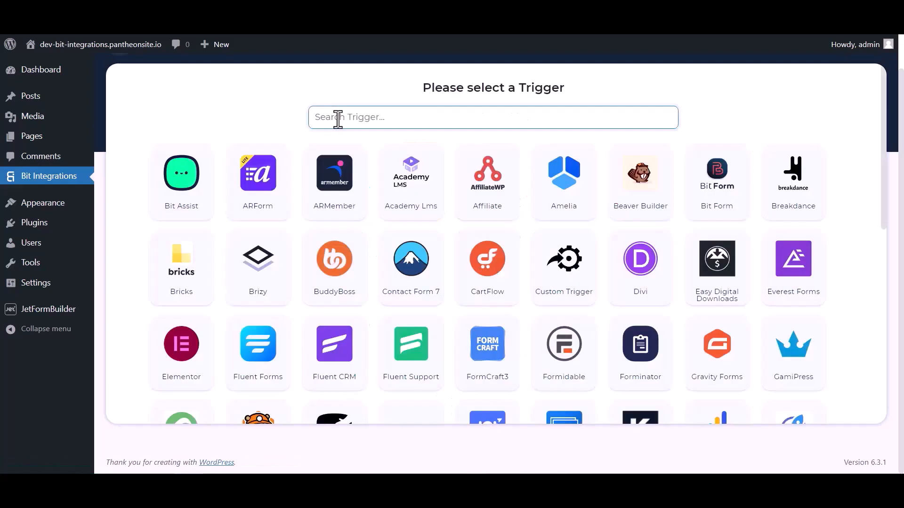
Search 'jet' among the triggers, choose JetForm Builder, and copy its webhook URL.
left_click(337, 118)
type("jet")
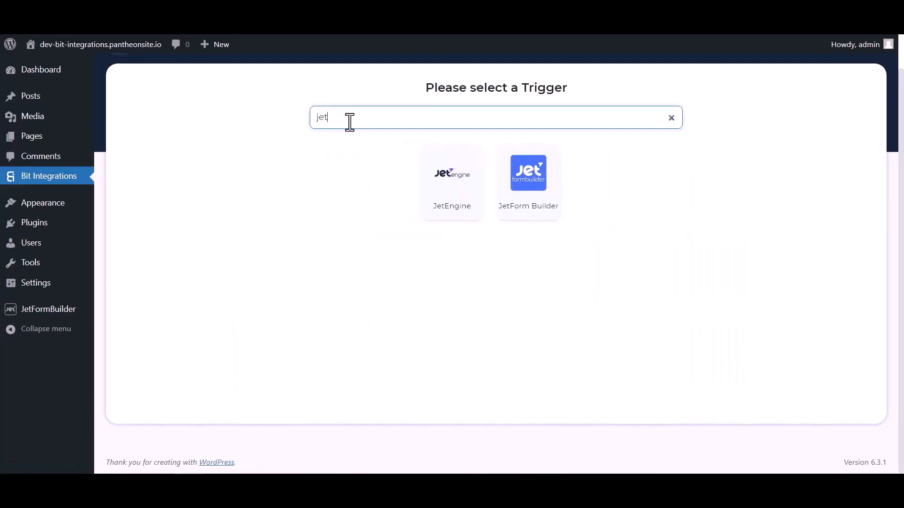
left_click(530, 200)
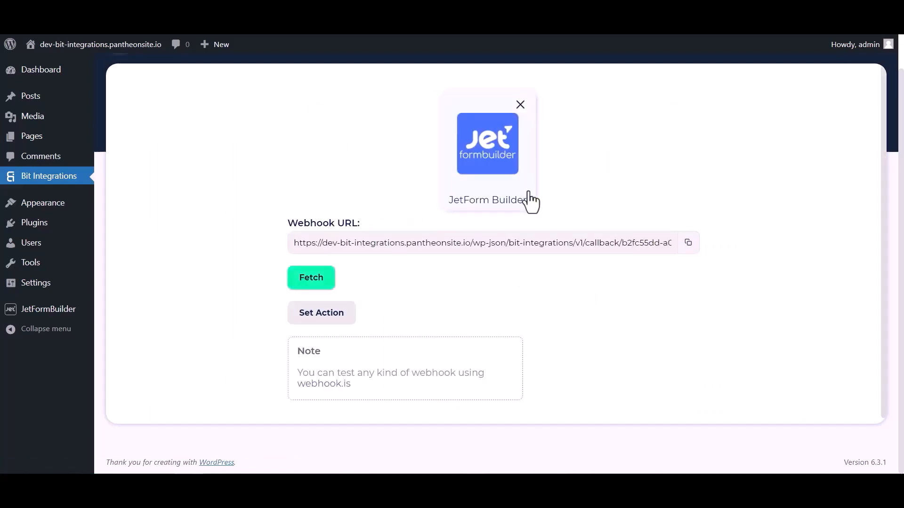
left_click(688, 243)
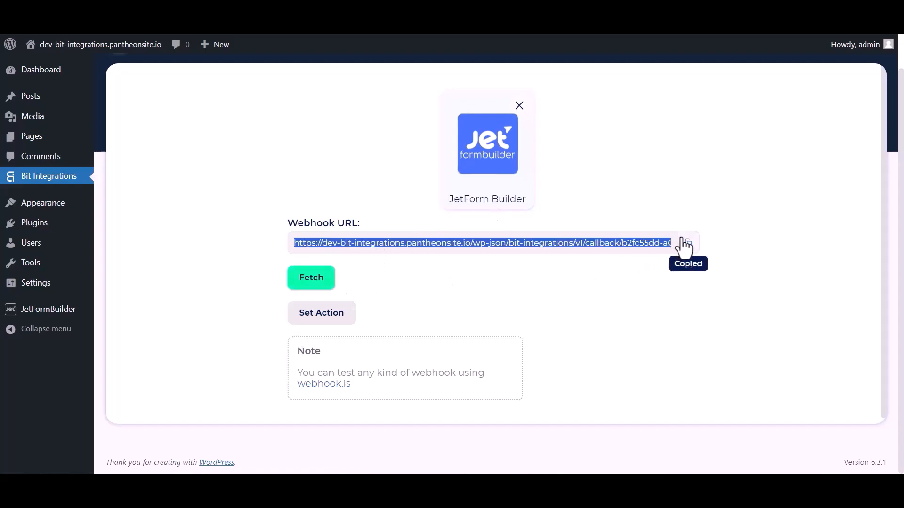
left_click(319, 283)
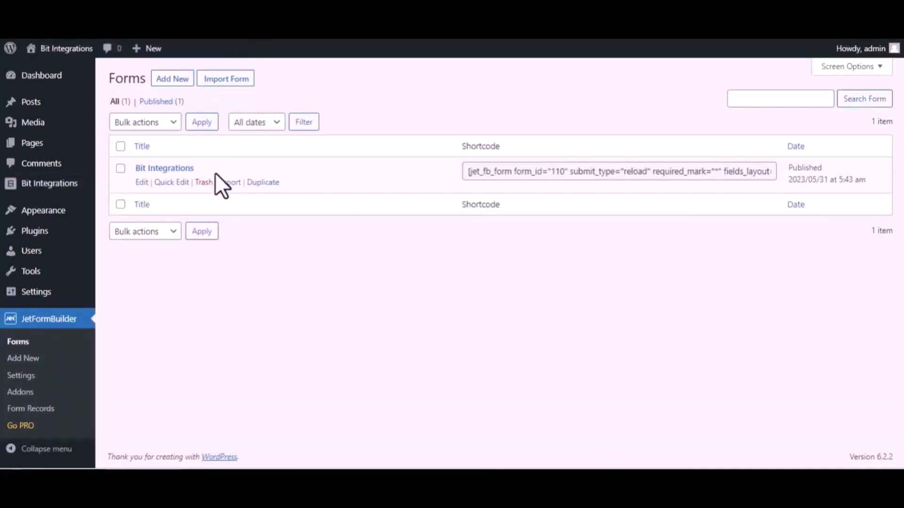
In the Bit Integrations form's settings, change the first post-submit action to Call Webhook.
left_click(142, 183)
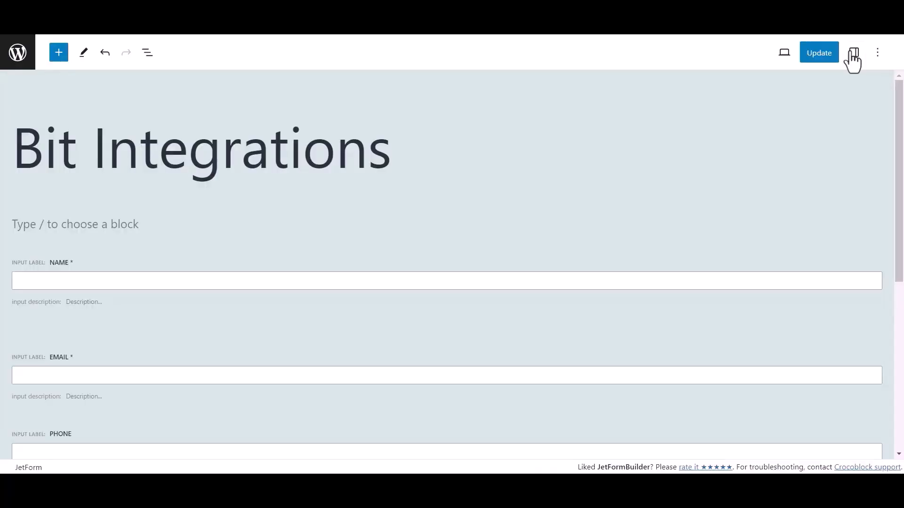
left_click(853, 53)
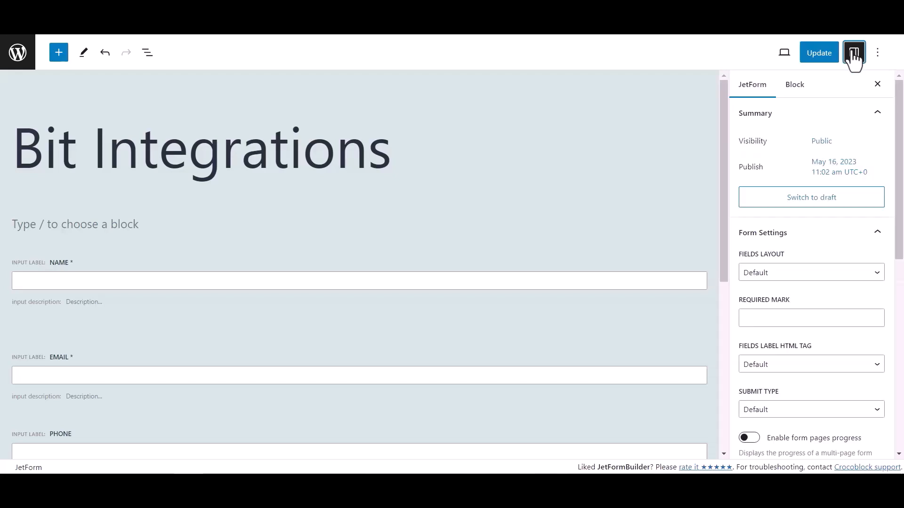
scroll(784, 261, "down", 6)
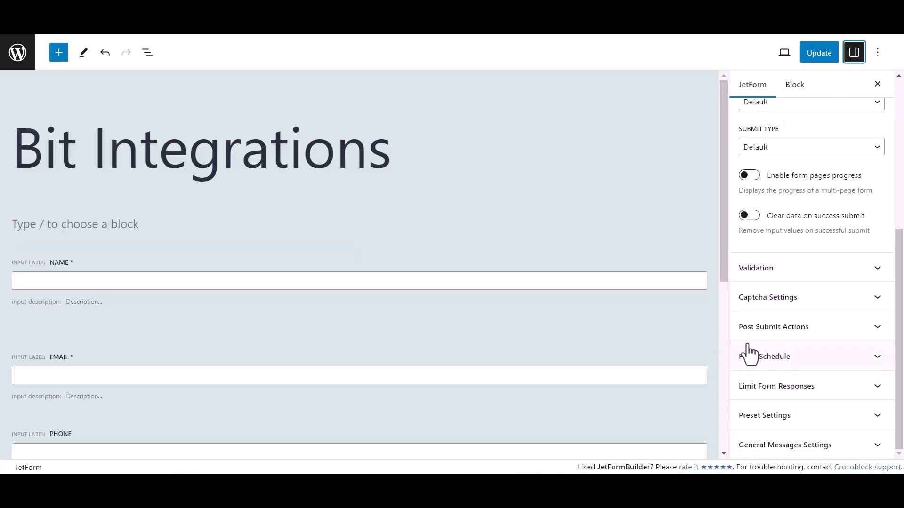
left_click(853, 330)
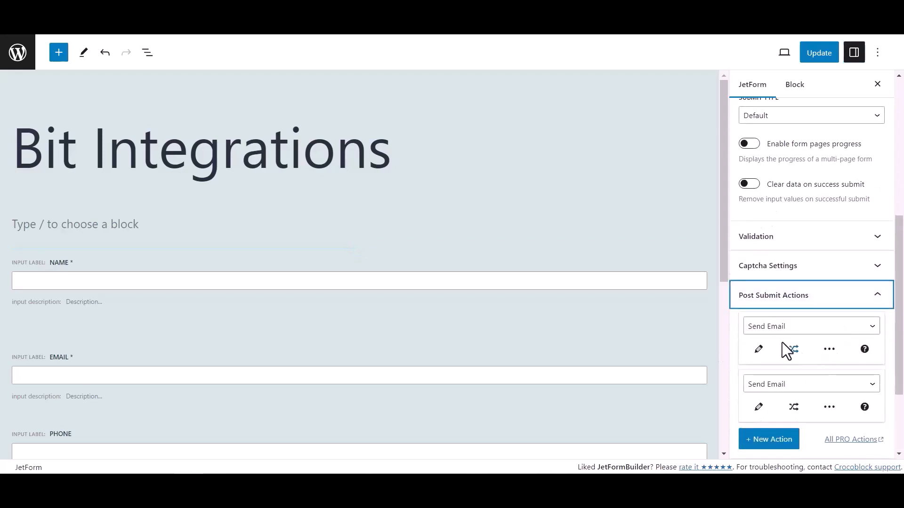
left_click(782, 330)
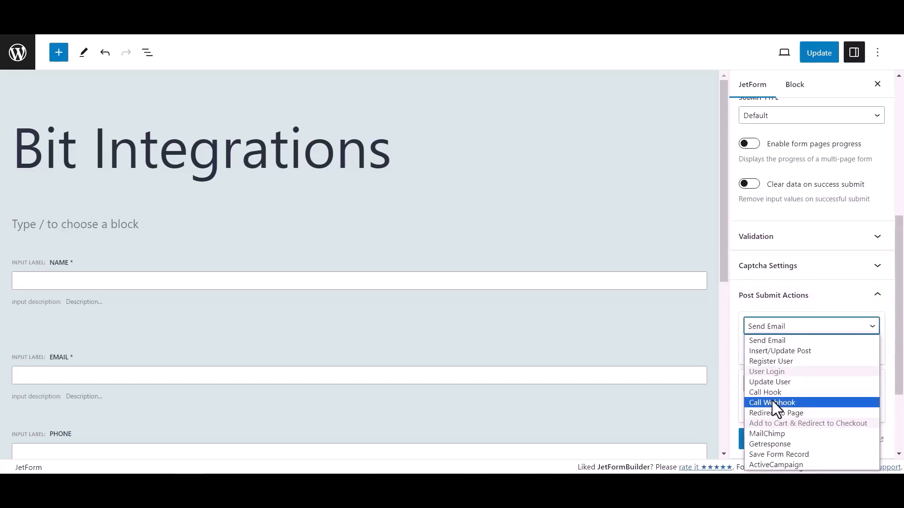
left_click(773, 402)
Paste the copied webhook URL into the Call Webhook action and update the form.
left_click(767, 351)
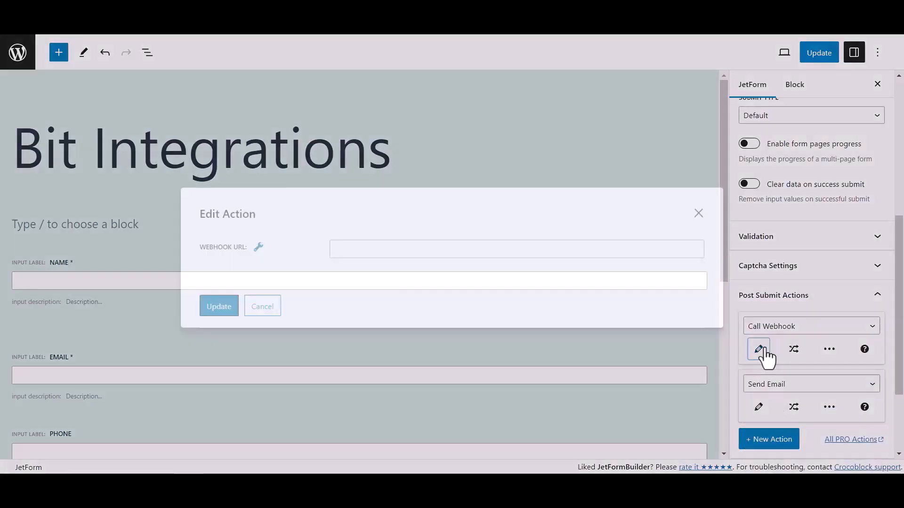
left_click(418, 250)
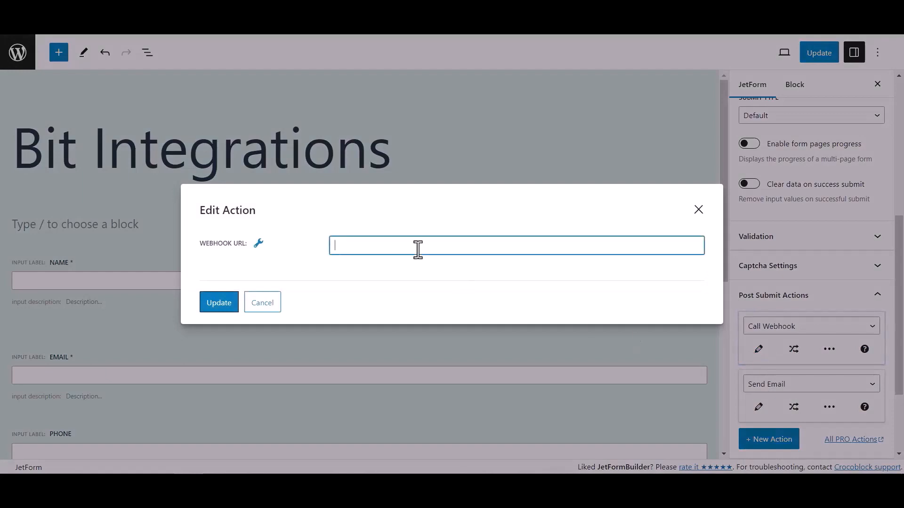
key("ctrl+v")
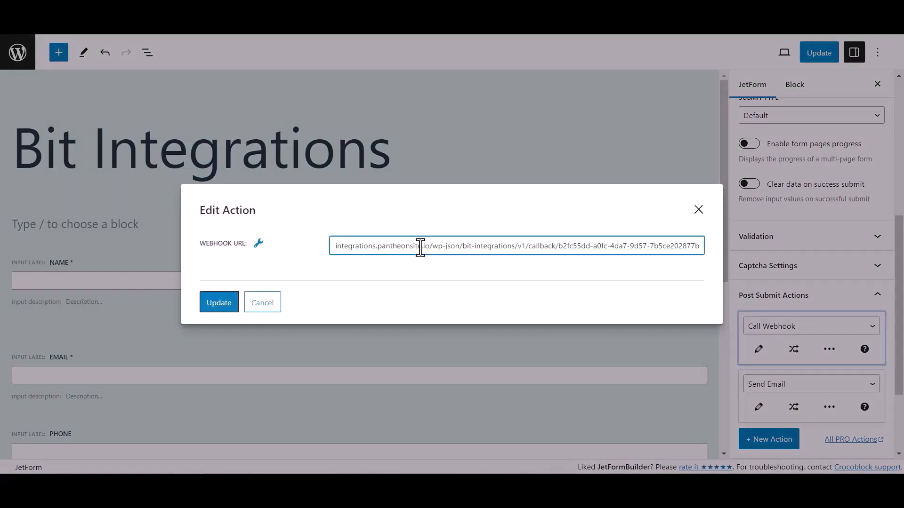
left_click(229, 303)
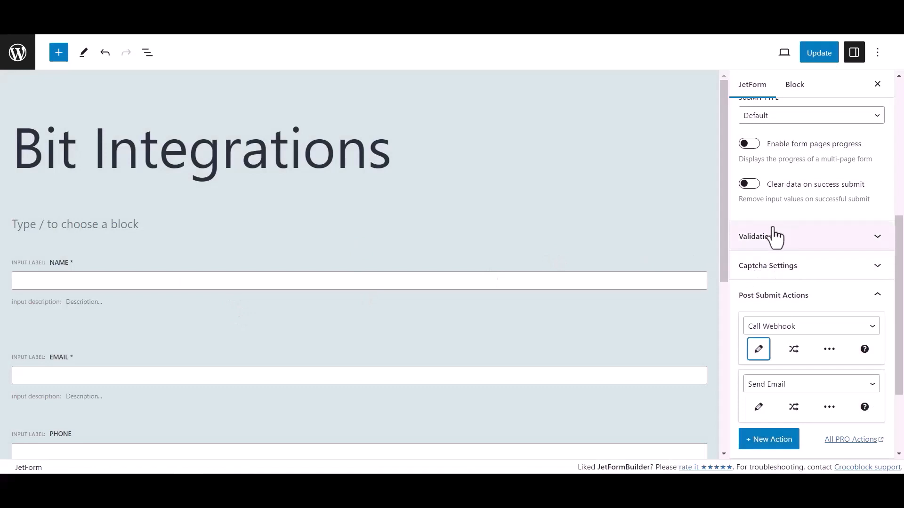
left_click(827, 58)
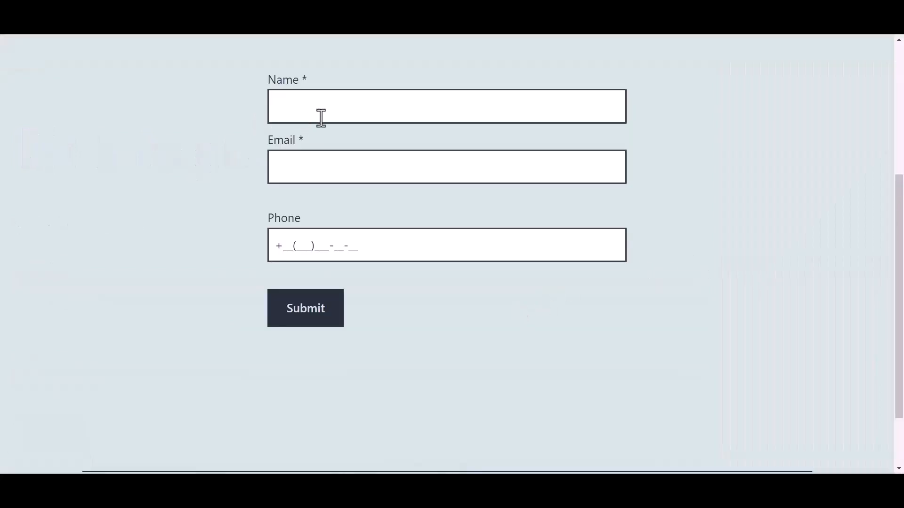
Fill the live form with name 'Bit Integrations', a contact e-mail and a phone number, then submit.
left_click(339, 108)
type("Bit")
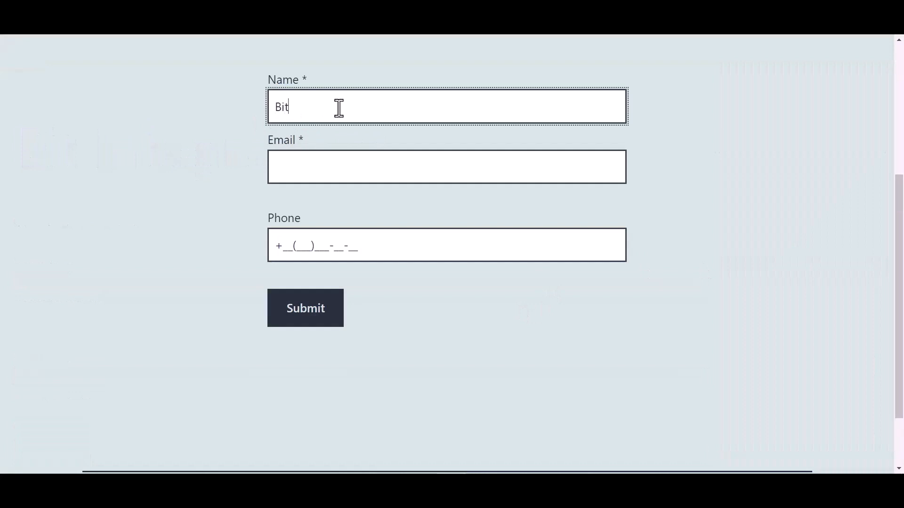
type(" Integrations")
left_click(310, 169)
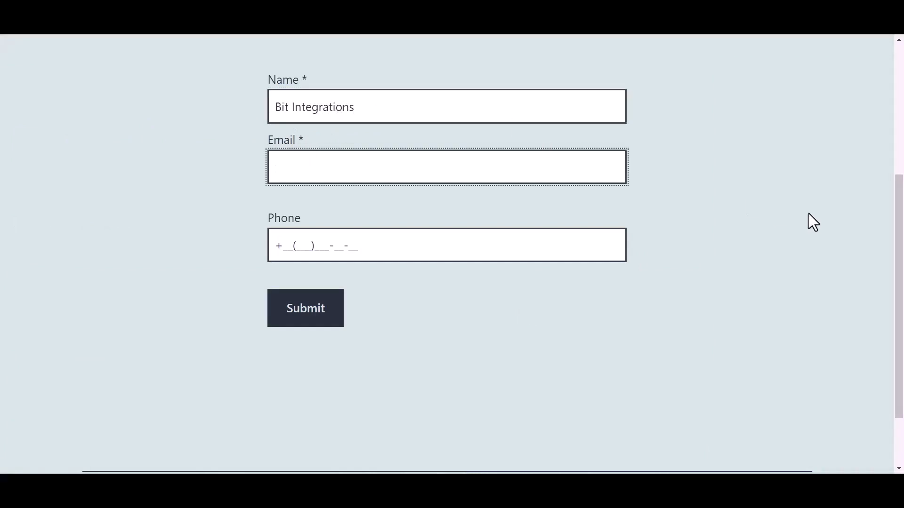
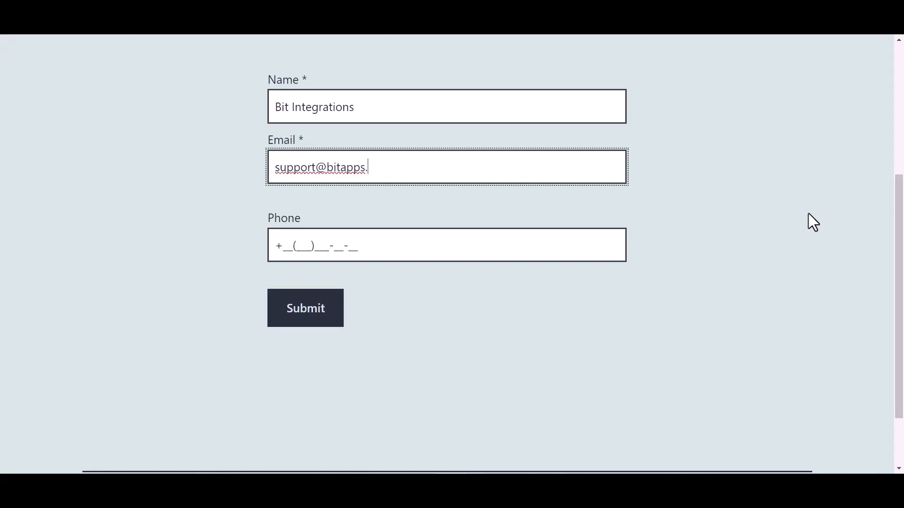
left_click(348, 246)
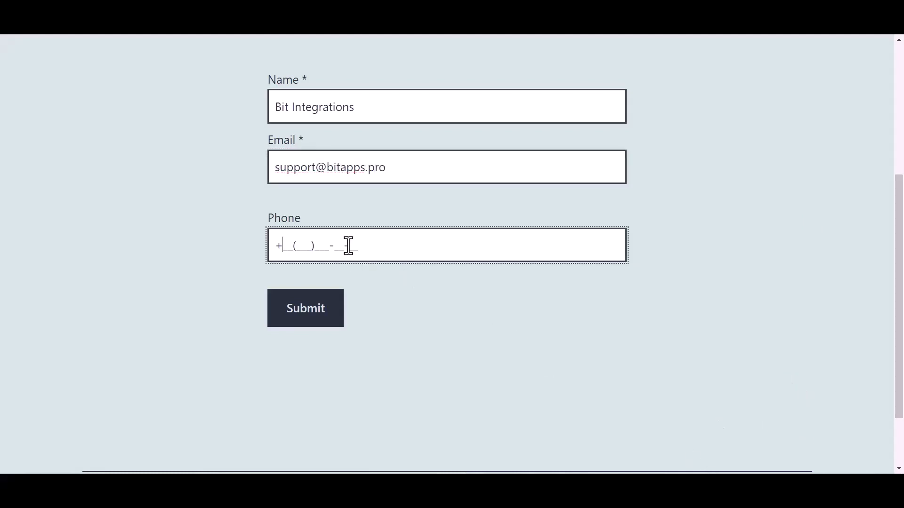
type("44(455)566-6_-__")
left_click(313, 320)
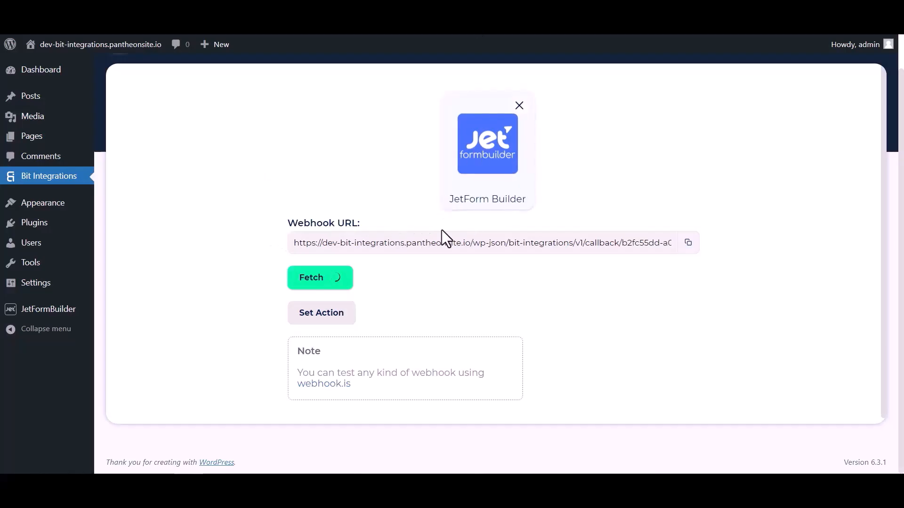
Fetch the test submission's data, then search 'mailbluste' and pick MailBluster as the action.
scroll(472, 294, "down", 4)
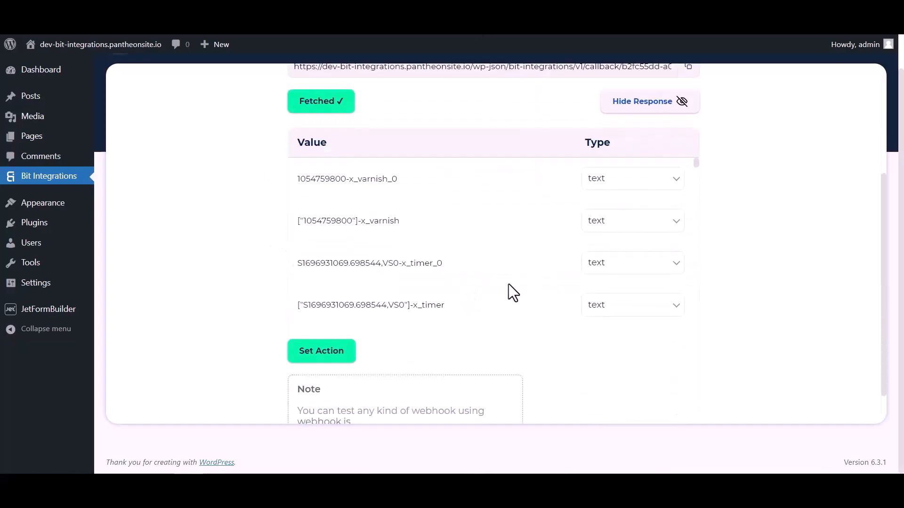
scroll(494, 196, "down", 10)
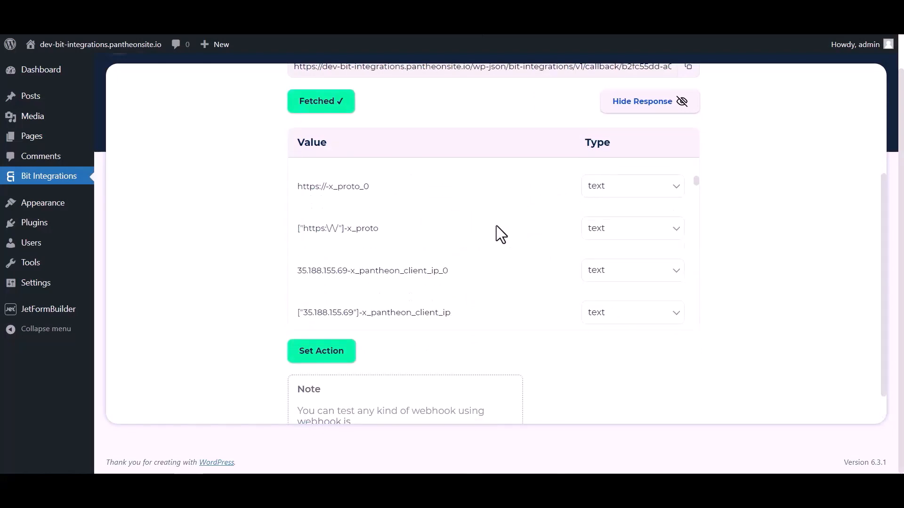
scroll(496, 225, "down", 10)
scroll(536, 226, "up", 5)
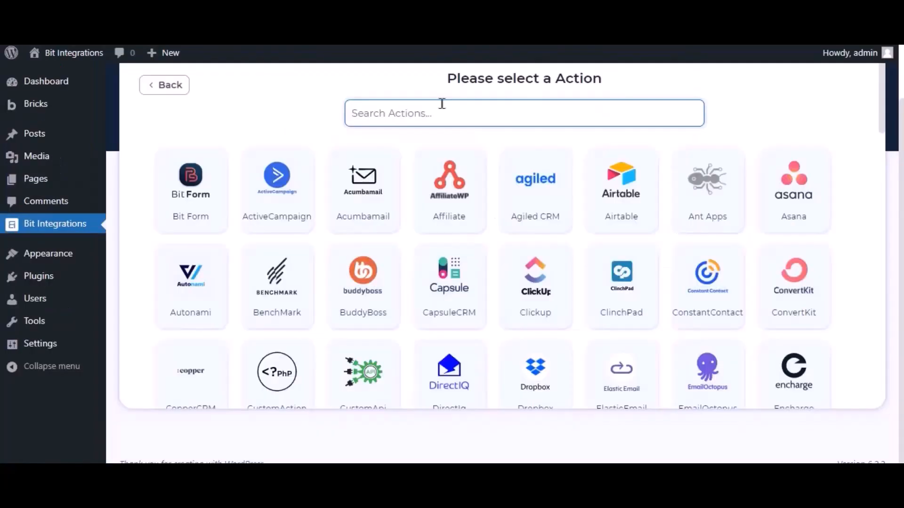
type("mailbluster")
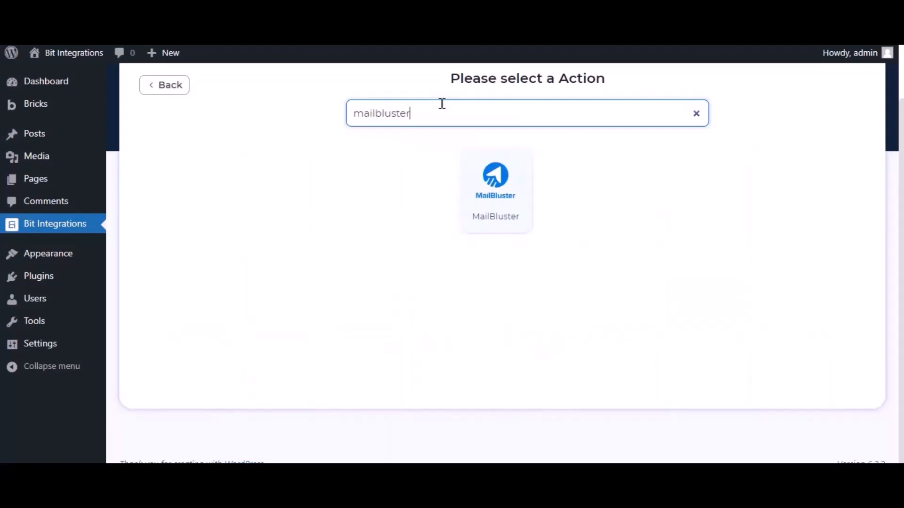
left_click(506, 193)
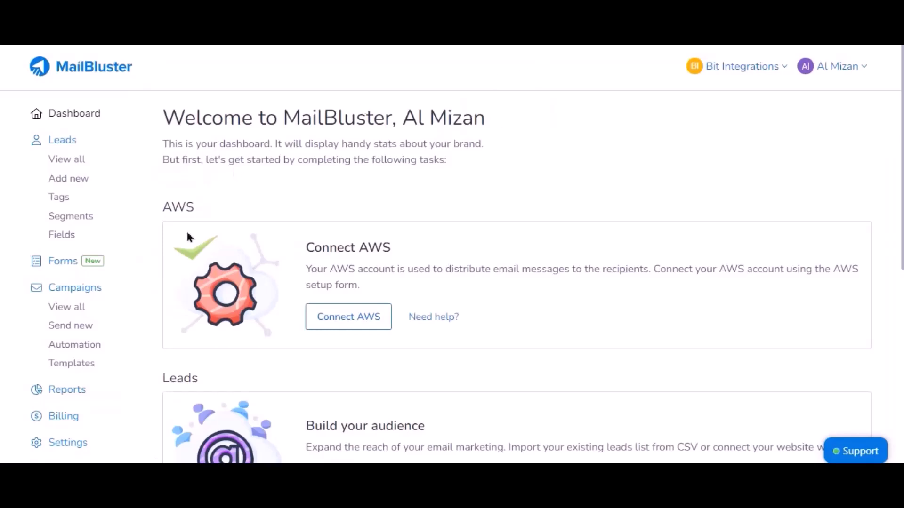
Go to MailBluster's Settings > API Keys and start a new key.
left_click(69, 445)
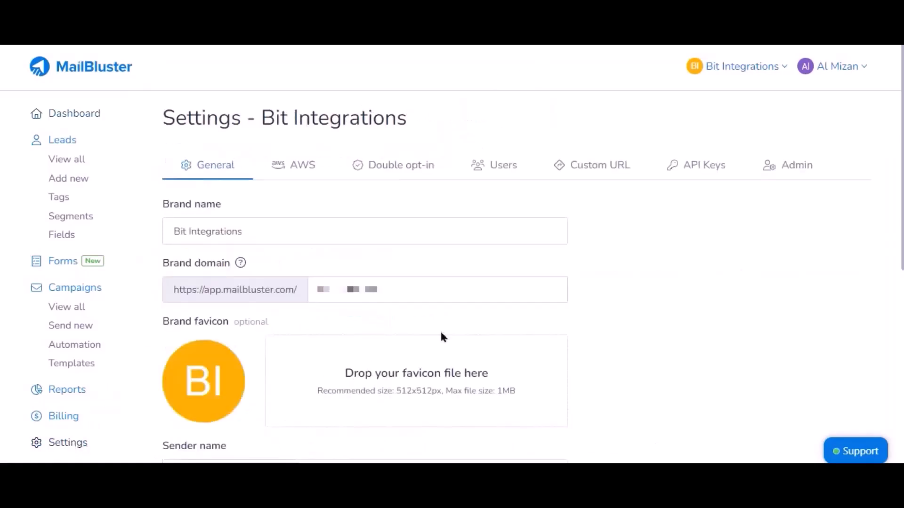
left_click(694, 163)
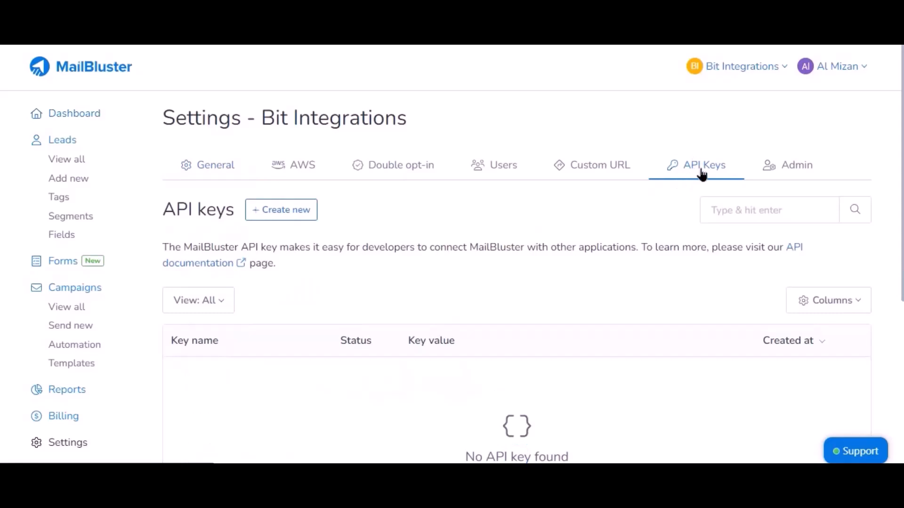
left_click(298, 216)
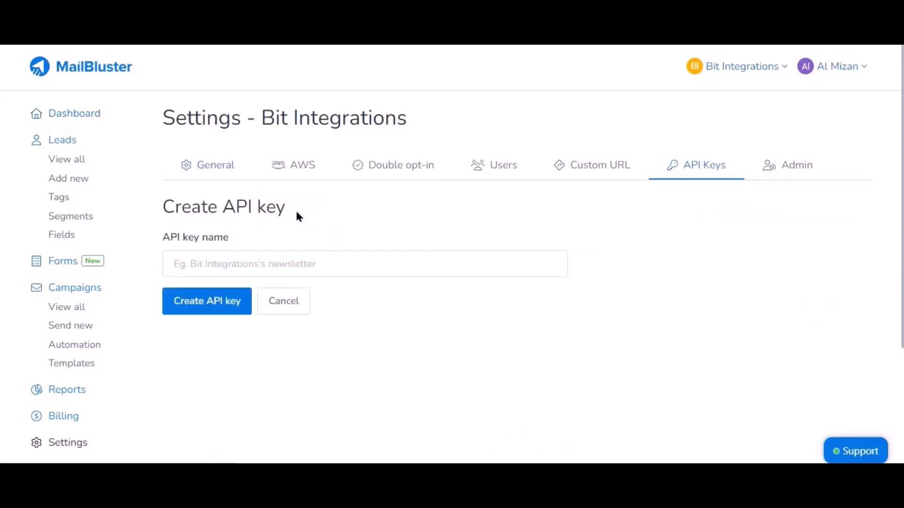
Name the key 'For Bit Integrations', create it, and copy its value.
left_click(268, 252)
type("bit")
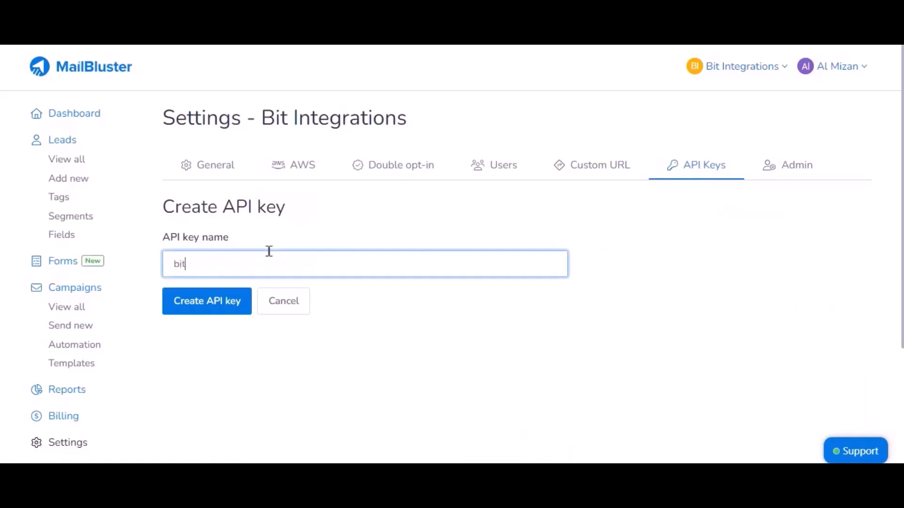
key("BackSpace")
key("BackSpace")
type("Form")
key("BackSpace")
type("Bit Integrations")
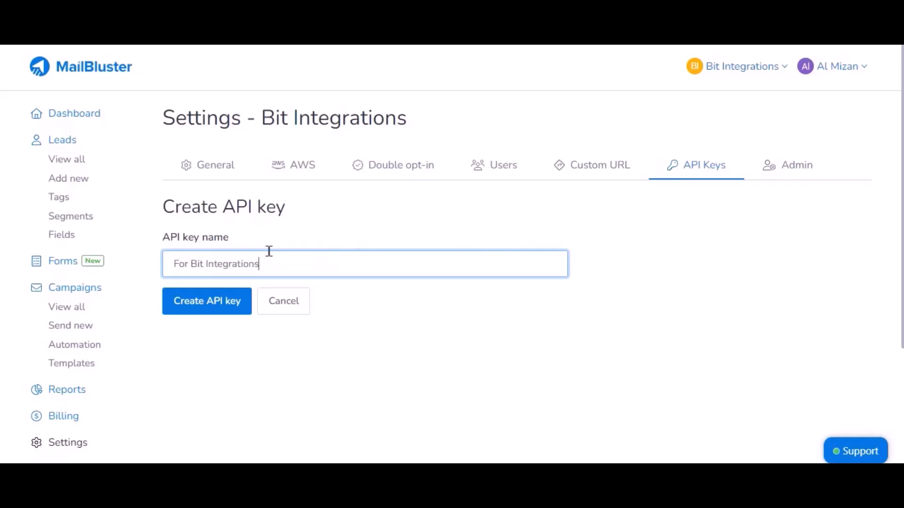
left_click(216, 308)
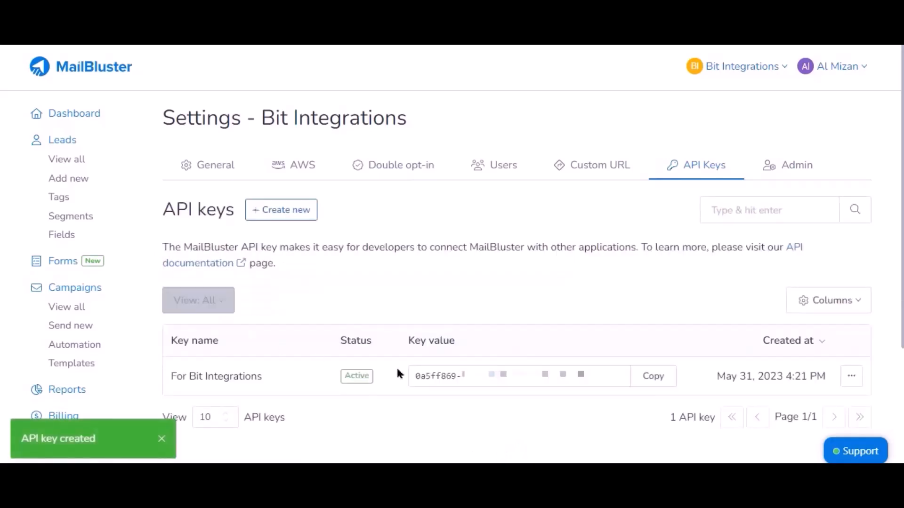
left_click(658, 381)
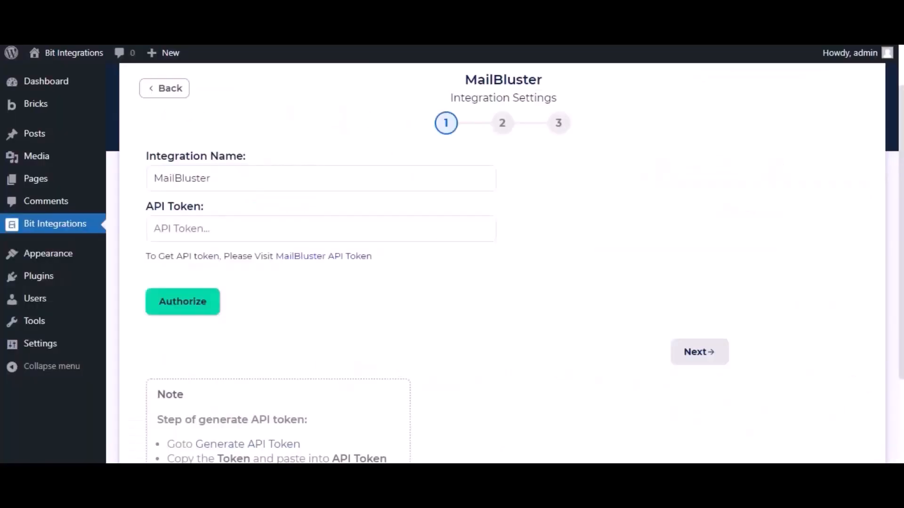
Paste the MailBluster key as the API Token, authorize it, and continue to step 2.
left_click(258, 217)
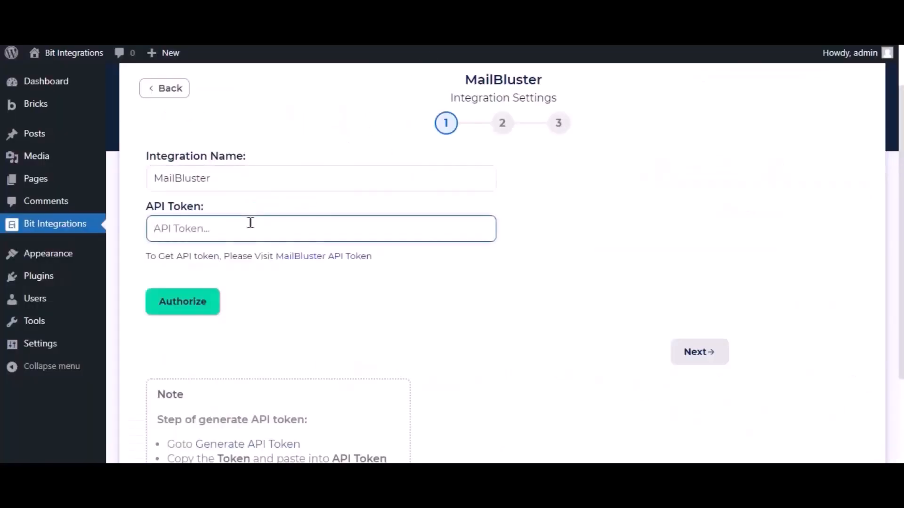
key("ctrl+v")
left_click(209, 304)
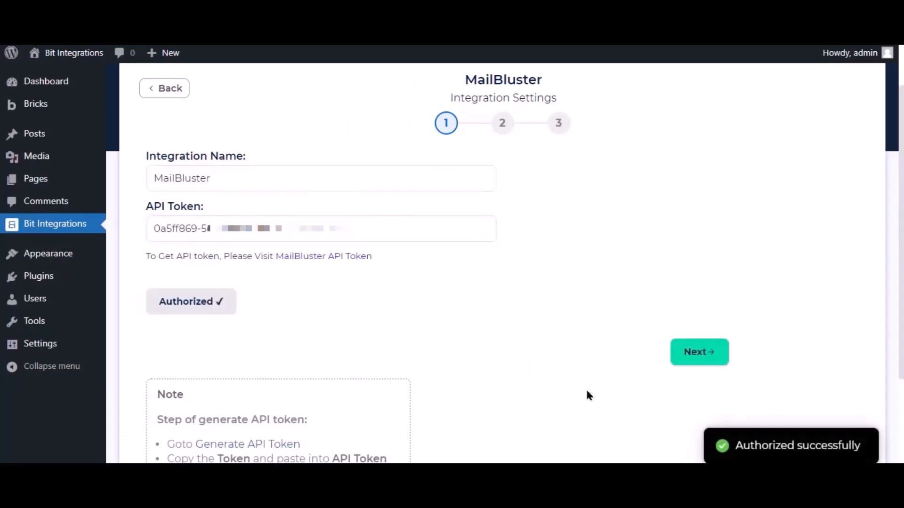
left_click(701, 358)
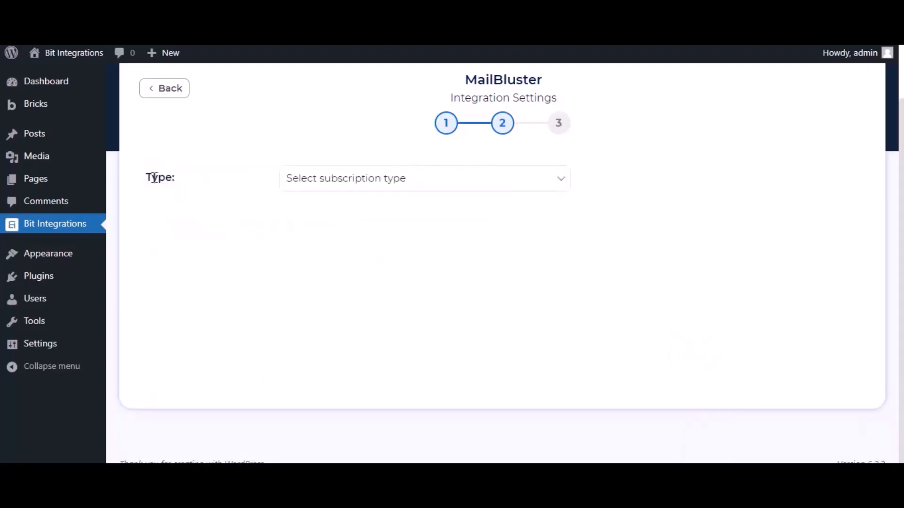
Set the subscription type to Subscribed and map the form's Email to MailBluster Email.
left_click_drag(145, 181, 164, 179)
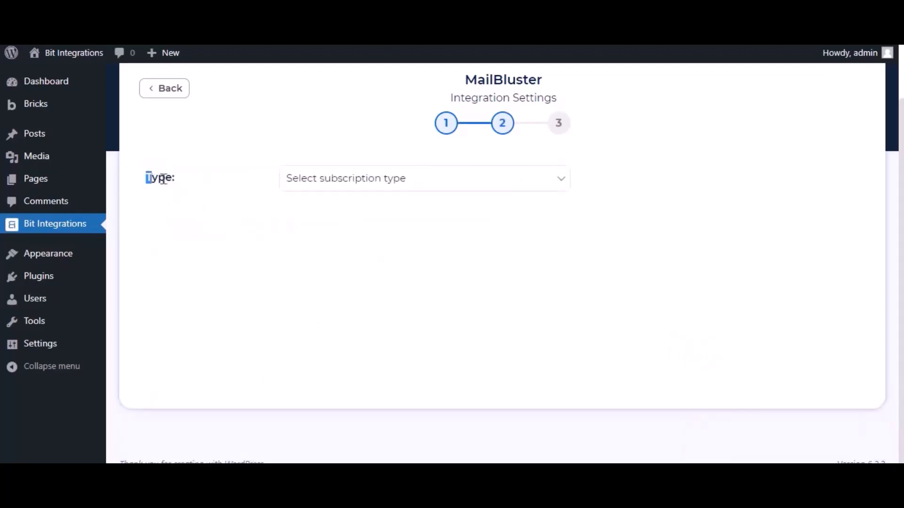
left_click(331, 179)
left_click(328, 213)
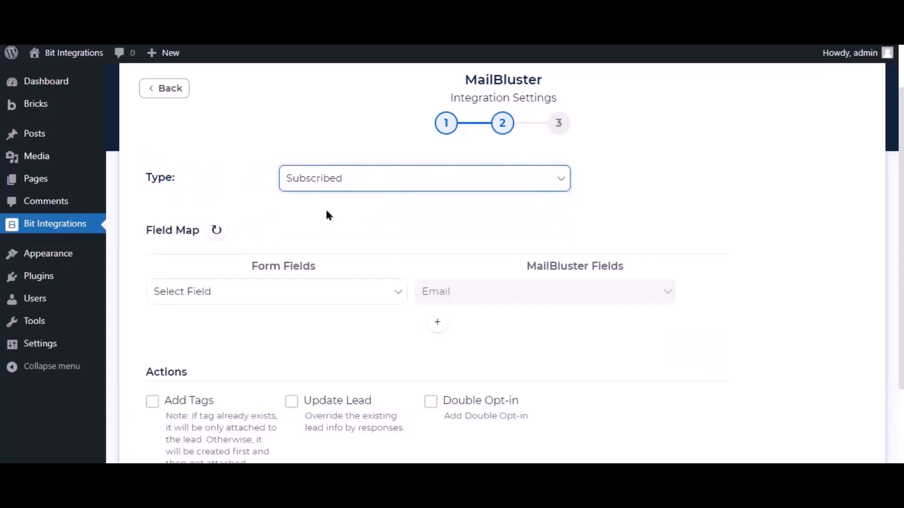
left_click(376, 293)
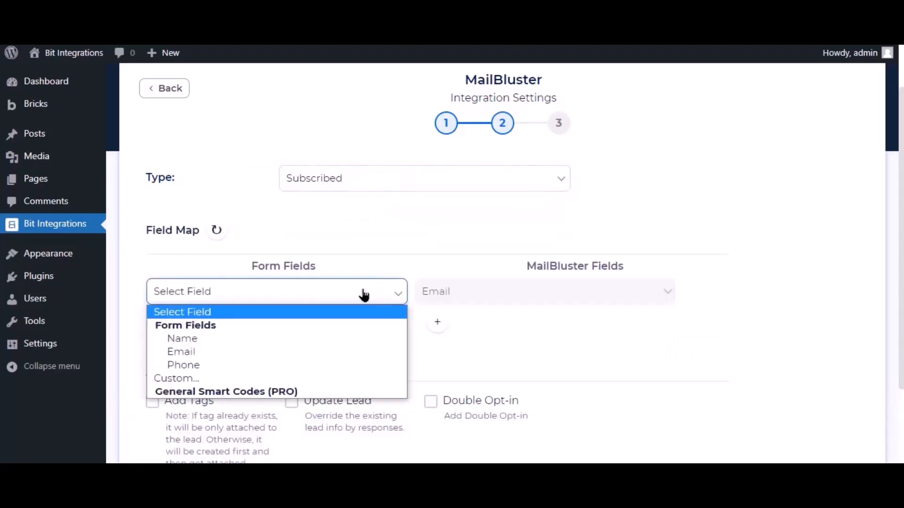
left_click(189, 352)
Add a second field-map row pairing the form's Name with First Name.
left_click(438, 322)
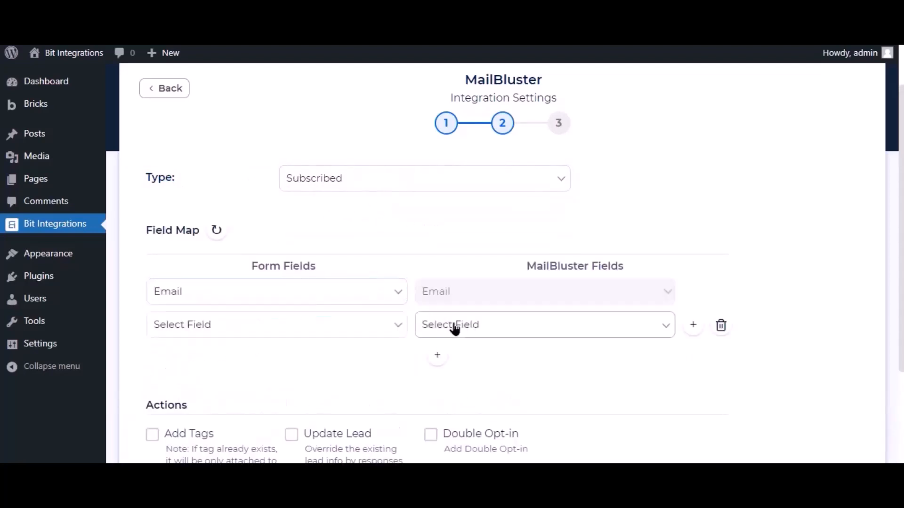
left_click(454, 326)
left_click(456, 357)
left_click(361, 330)
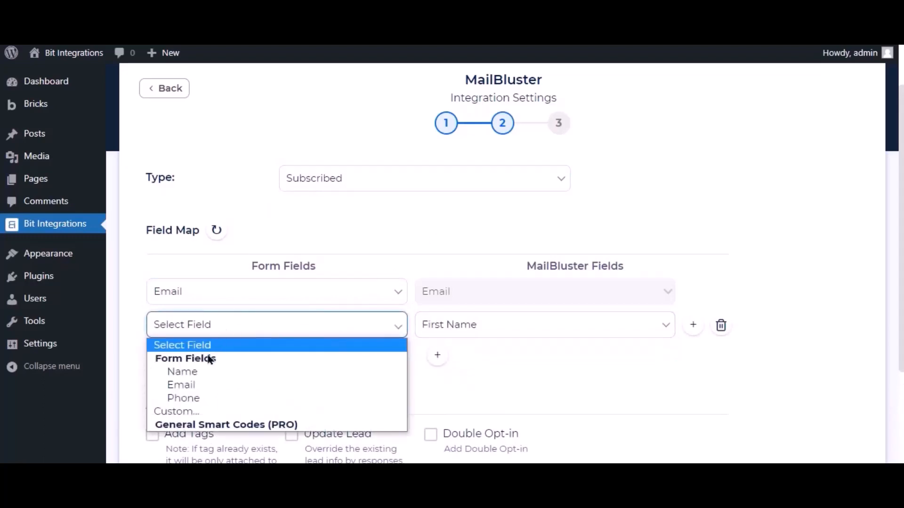
left_click(196, 372)
scroll(284, 351, "down", 3)
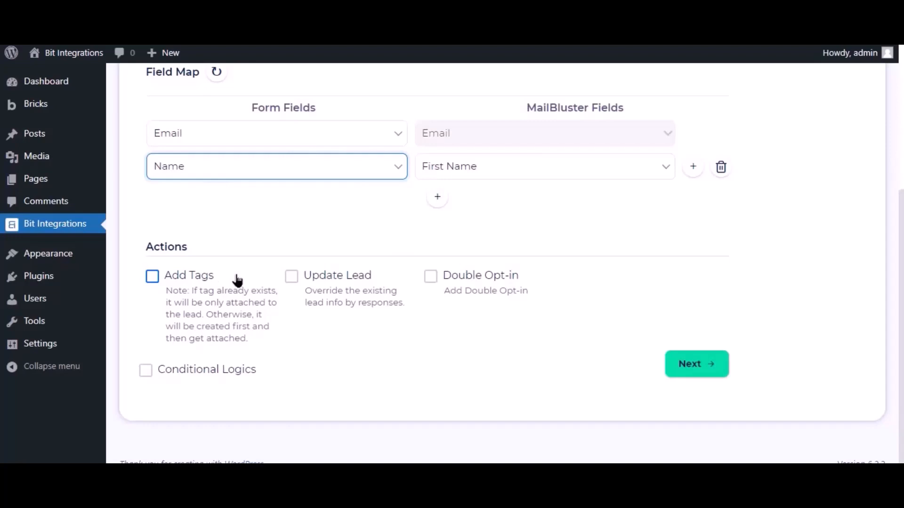
Leave Conditional Logics unticked, advance to step 3, and Finish & Save the integration.
left_click(147, 375)
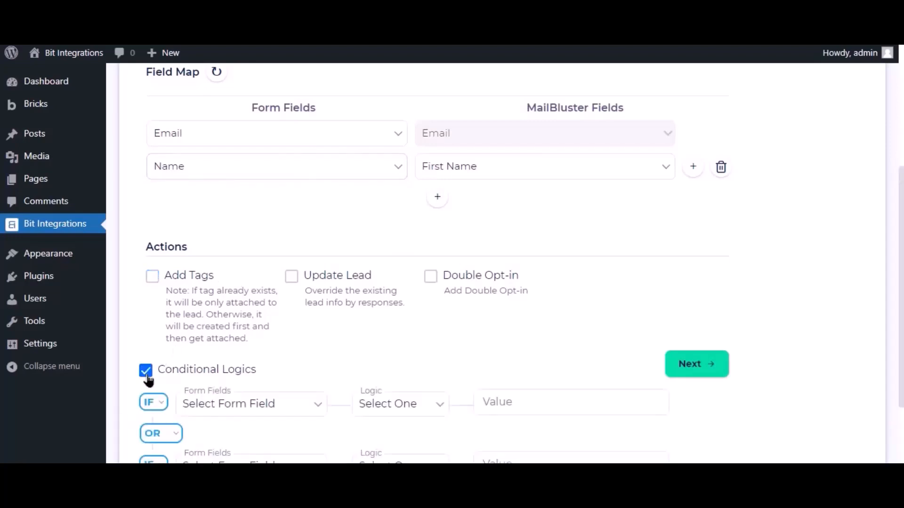
scroll(482, 394, "down", 3)
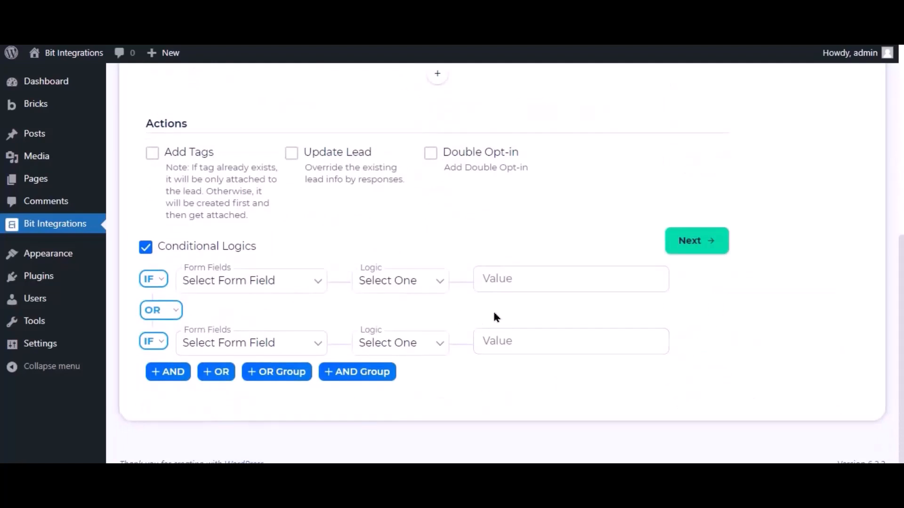
left_click(146, 247)
scroll(513, 311, "up", 4)
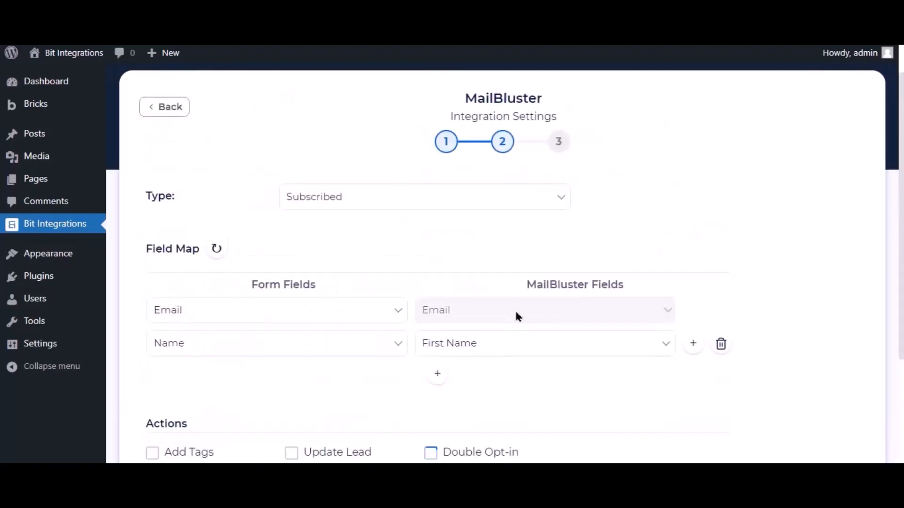
scroll(518, 317, "down", 4)
left_click(710, 367)
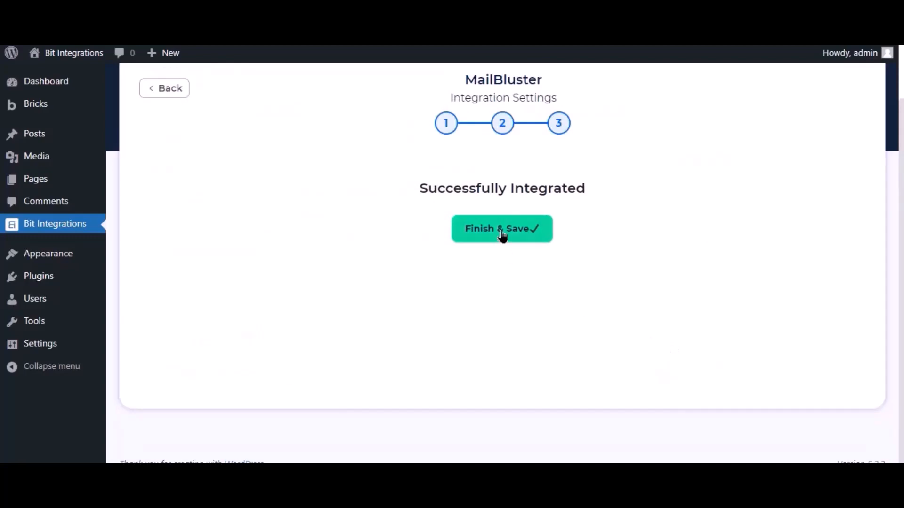
left_click(502, 234)
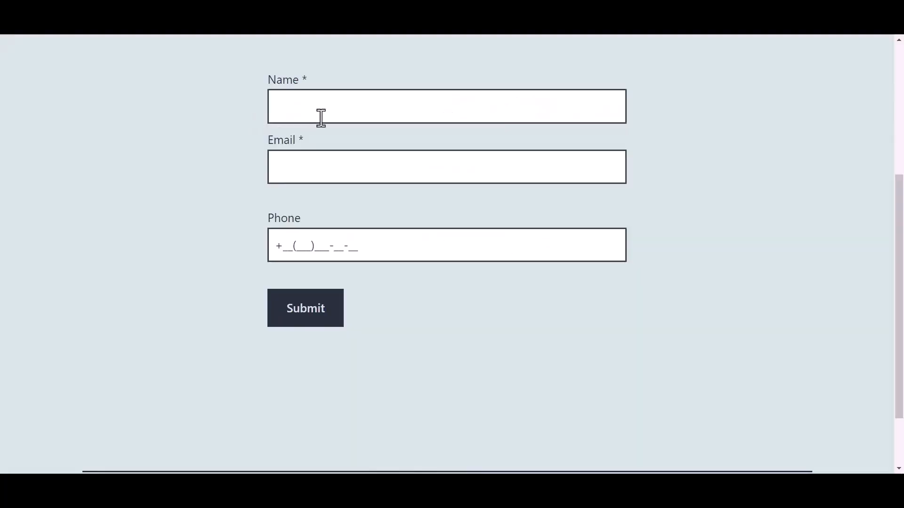
Resubmit the form as 'Bit Integrations' with e-mail and phone, then view all MailBluster leads.
left_click(339, 108)
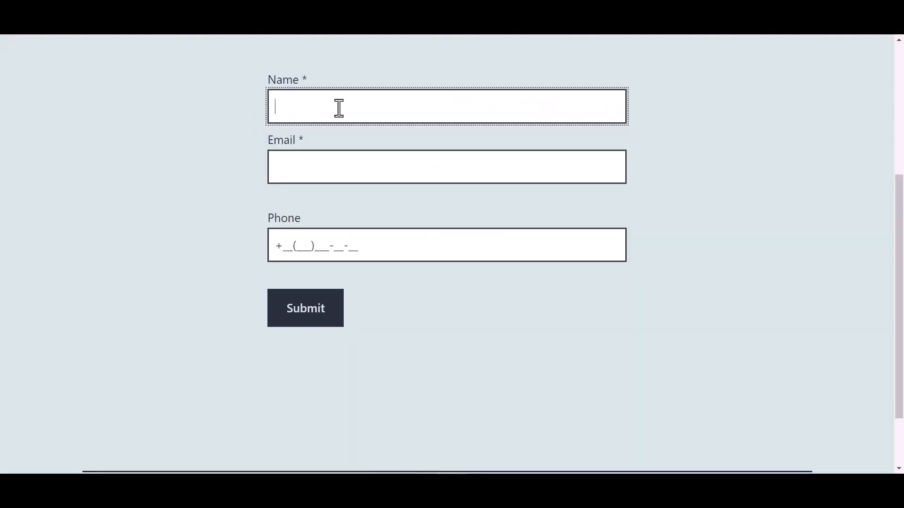
type("Bit Integ")
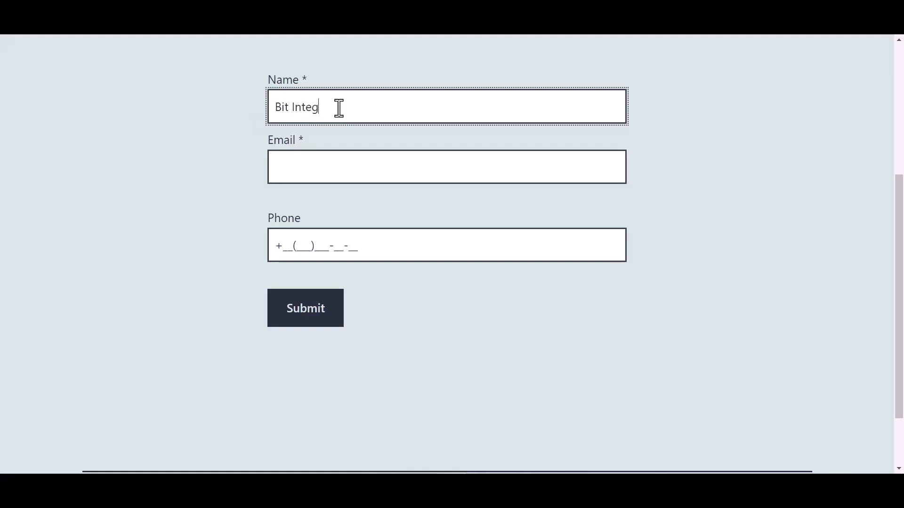
type("rations")
left_click(309, 169)
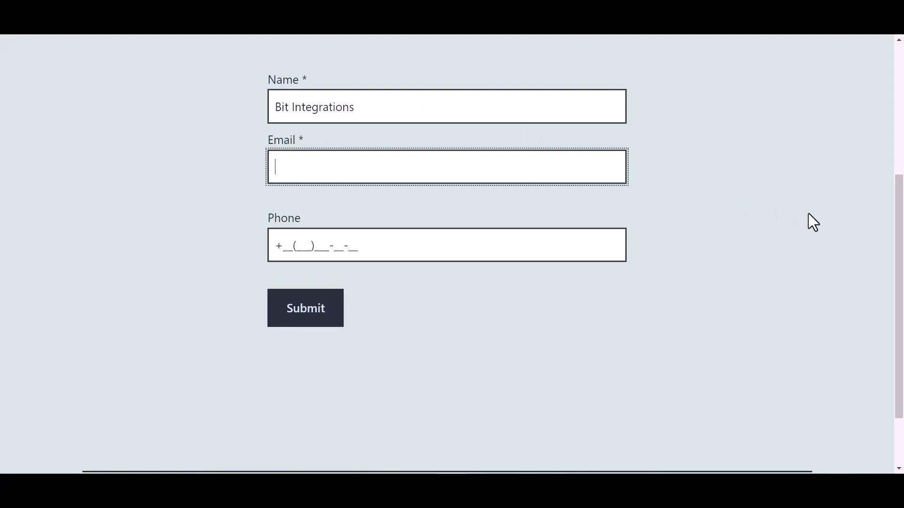
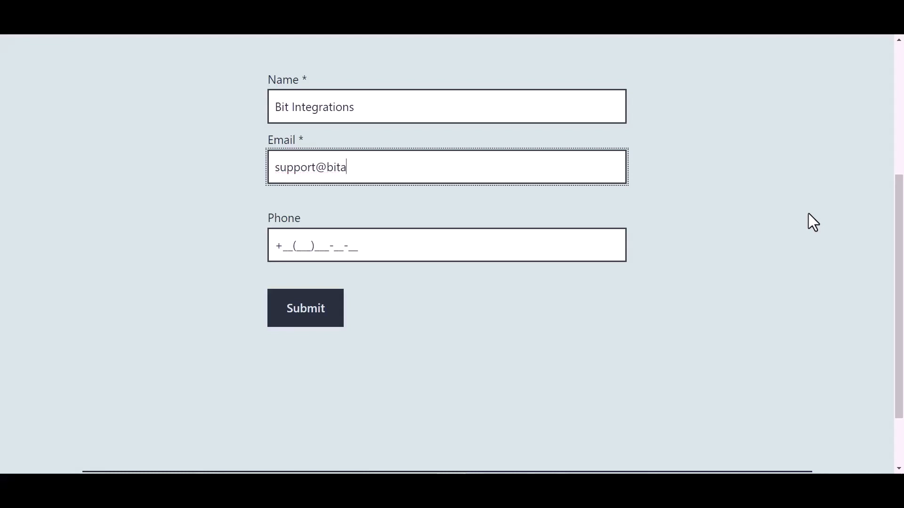
left_click(348, 245)
type("44(45")
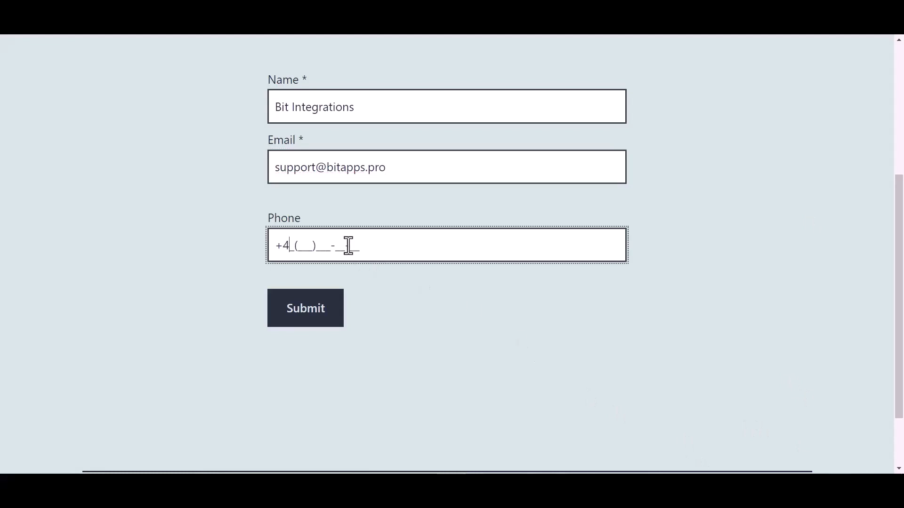
type("5)566-6")
left_click(313, 315)
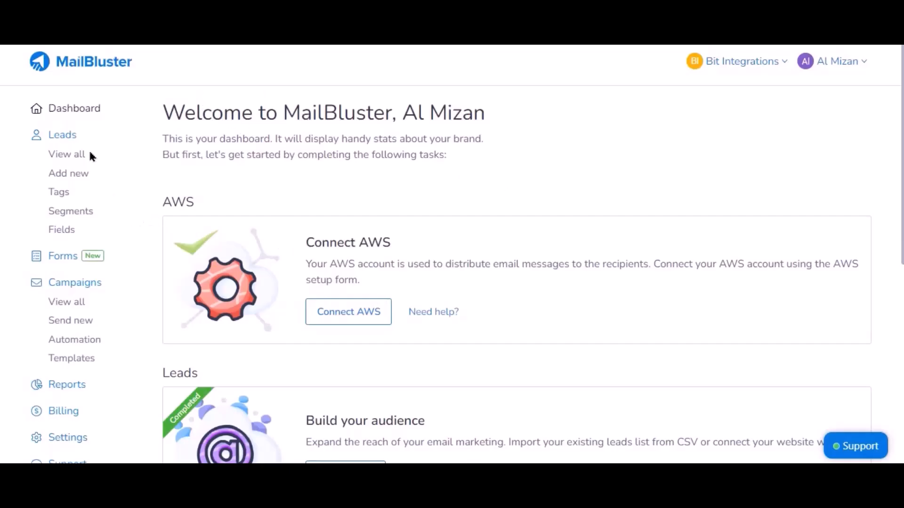
left_click(69, 155)
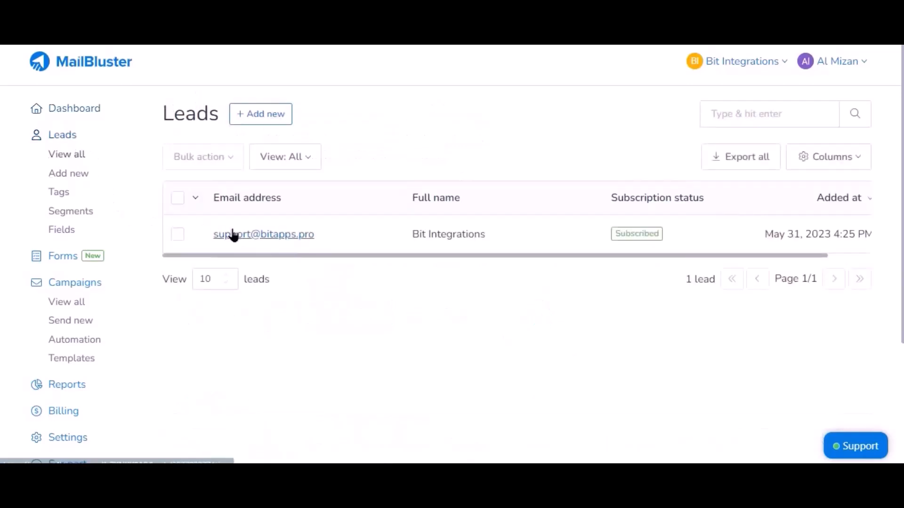